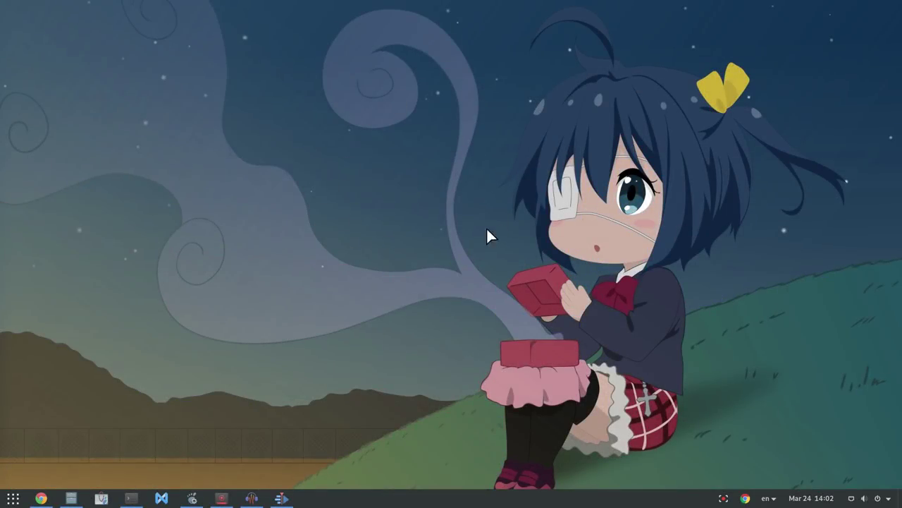
- Browse the application grid and its Utilities folder, then return to the desktop
key("super+a")
scroll(462, 159, "down", 1)
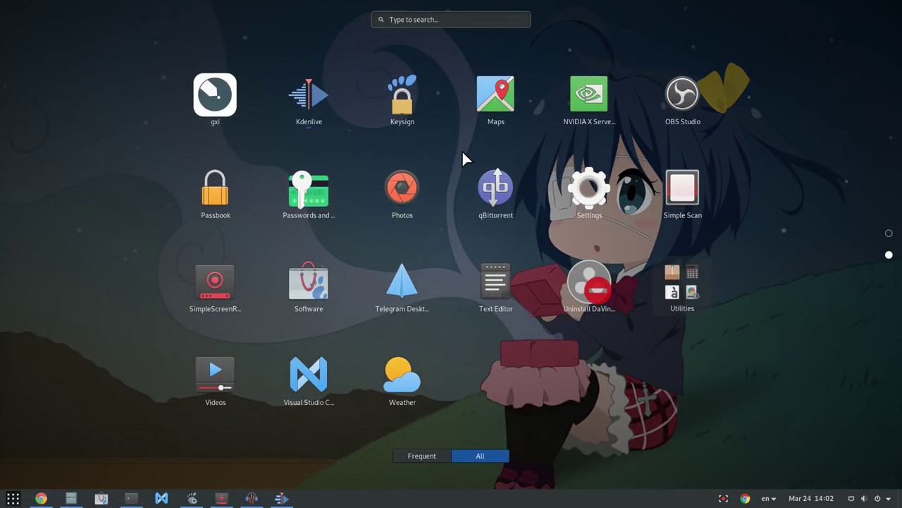
left_click(671, 294)
key("Escape")
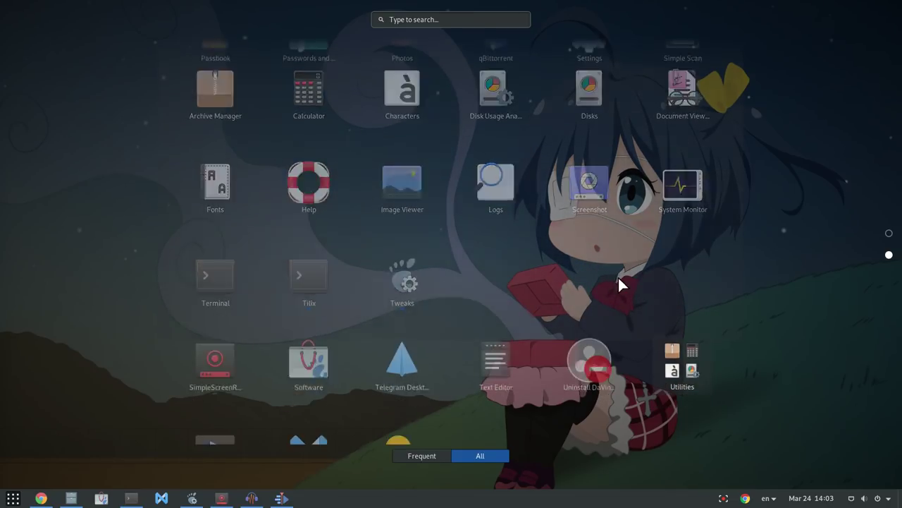
scroll(583, 271, "up", 1)
left_click(580, 260)
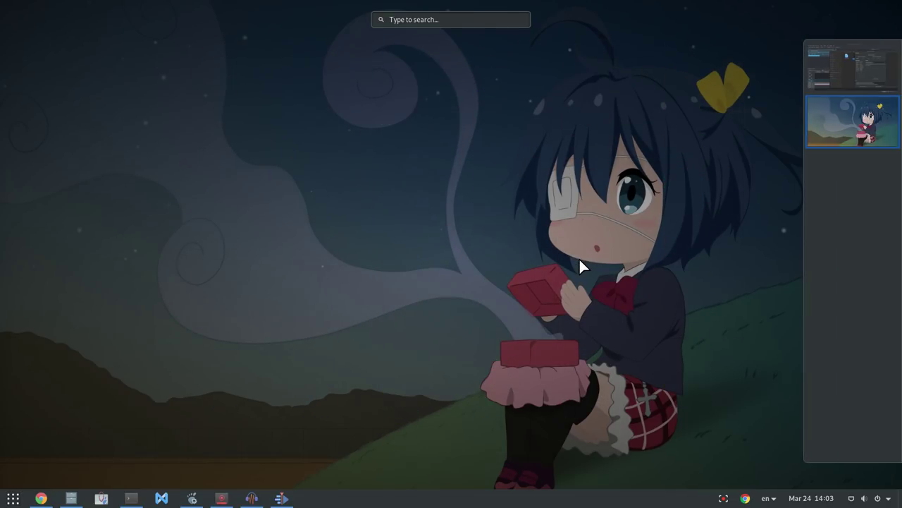
- Launch Files at Home and open Tilix from the Home folder's menu
key("super+2")
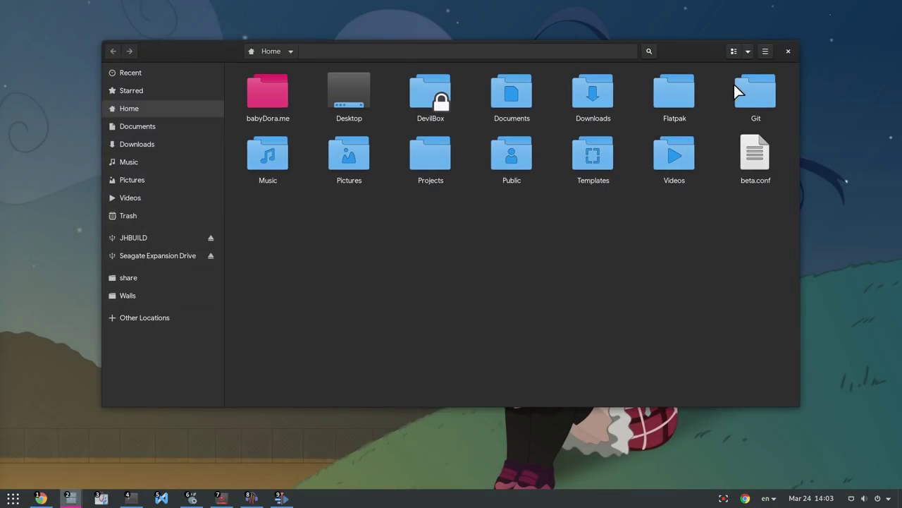
left_click(765, 52)
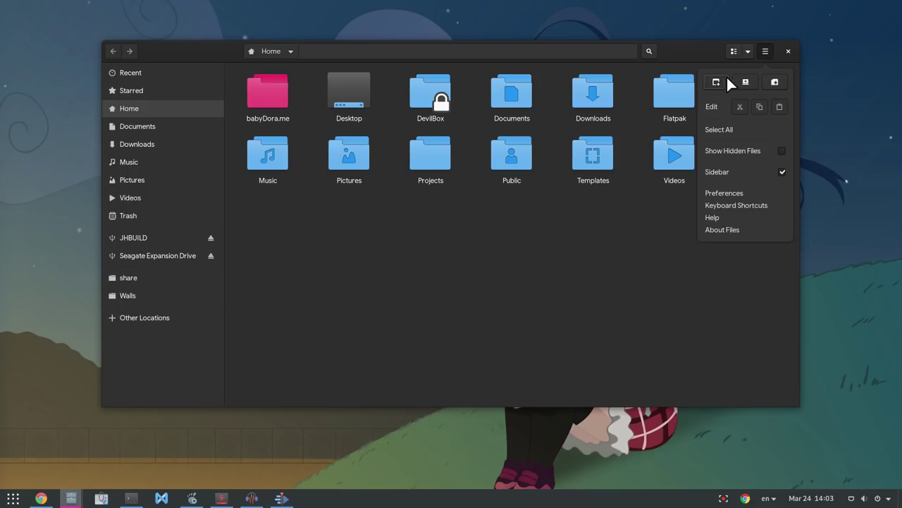
left_click(680, 181)
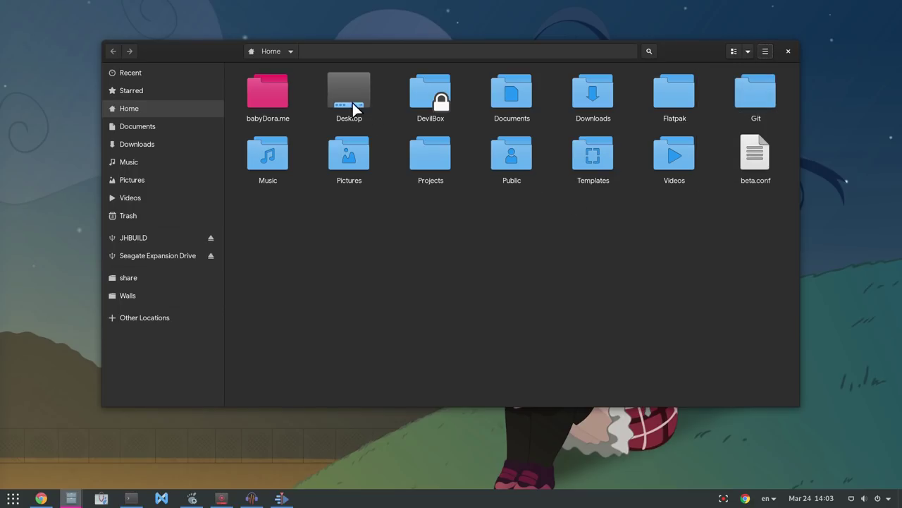
left_click(291, 51)
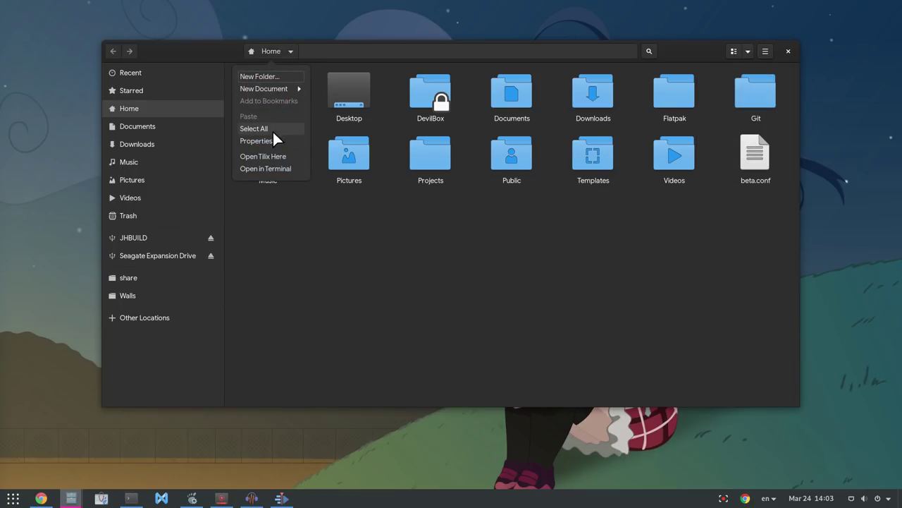
left_click(273, 156)
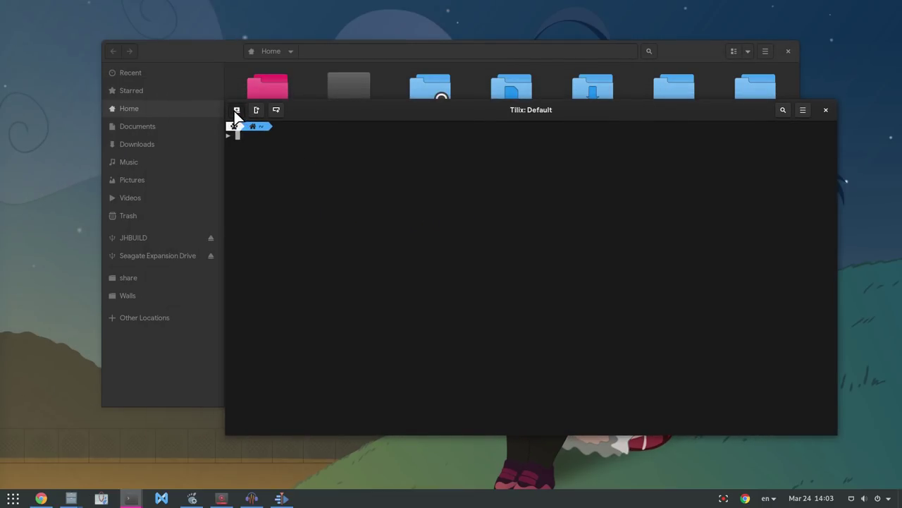
left_click(235, 111)
left_click(235, 111)
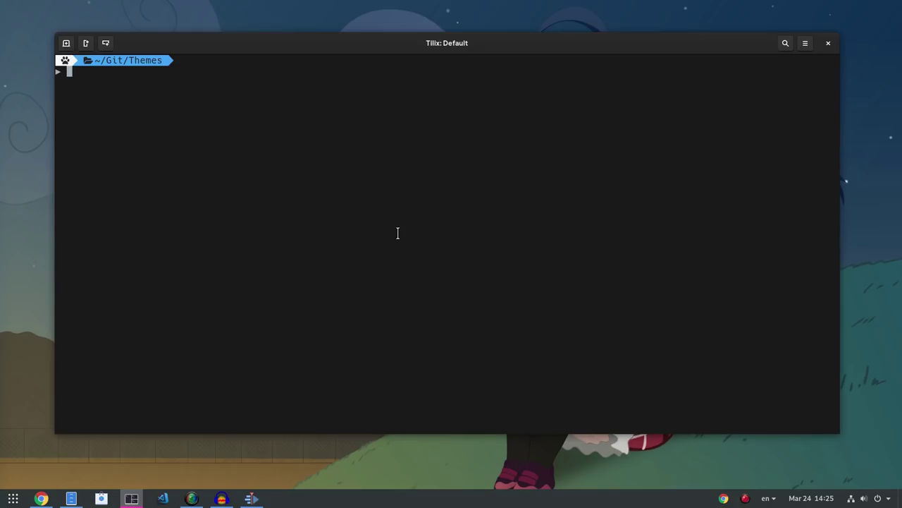
type("git clone --depth 1")
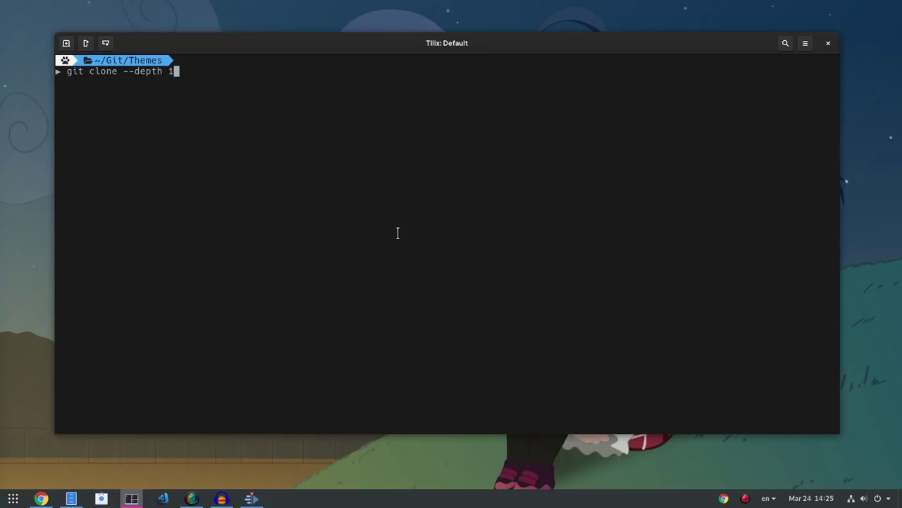
type("https://github.com/cbrnix/Newaita")
key("Return")
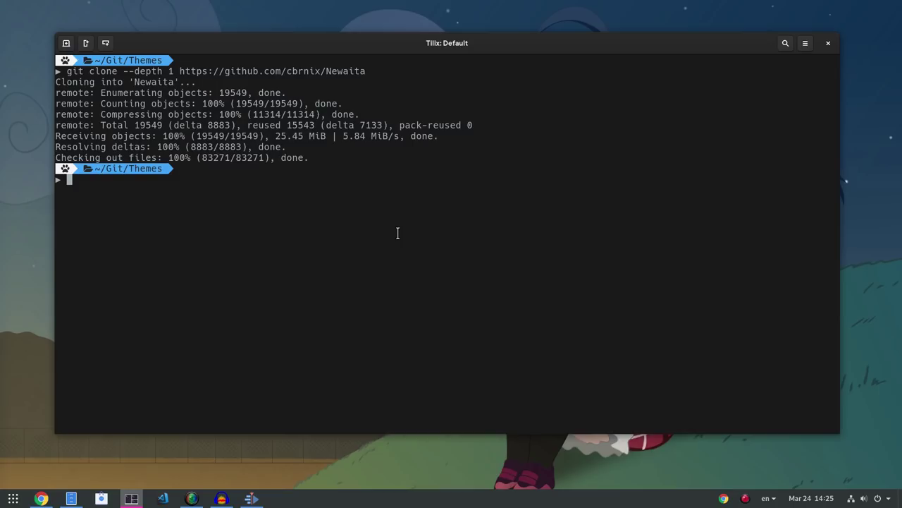
- Change into the cloned Newaita folder and list its contents
type("cd New")
key("Tab")
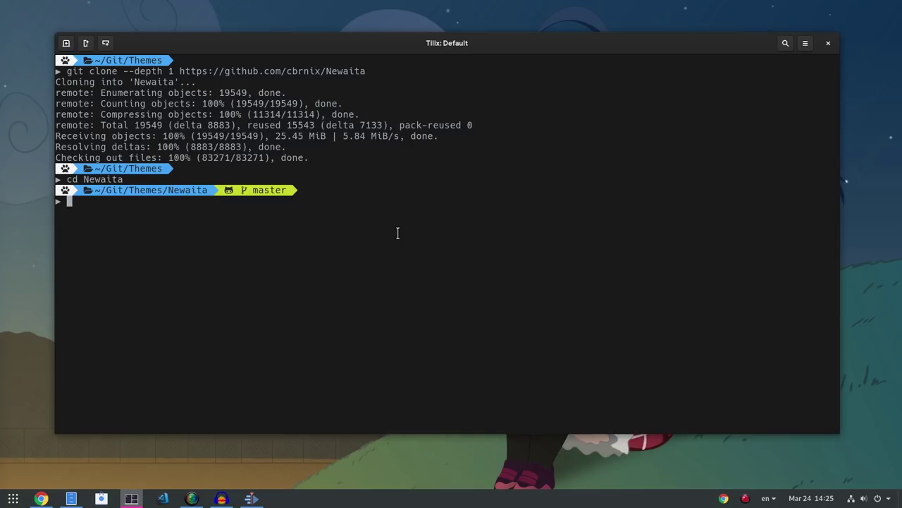
type("ls")
key("Return")
- Enter the inner Newaita icon folder and list its files
type("cd")
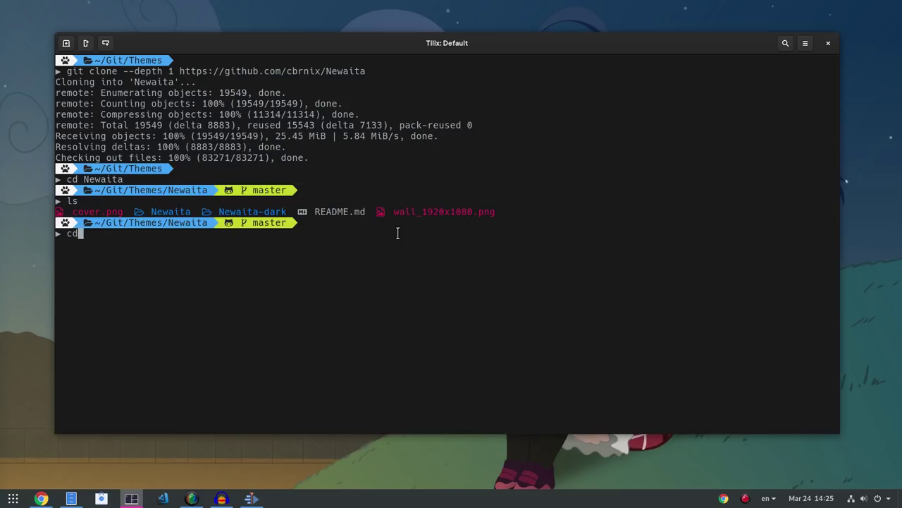
type(" Newaita")
key("Return")
type("ls")
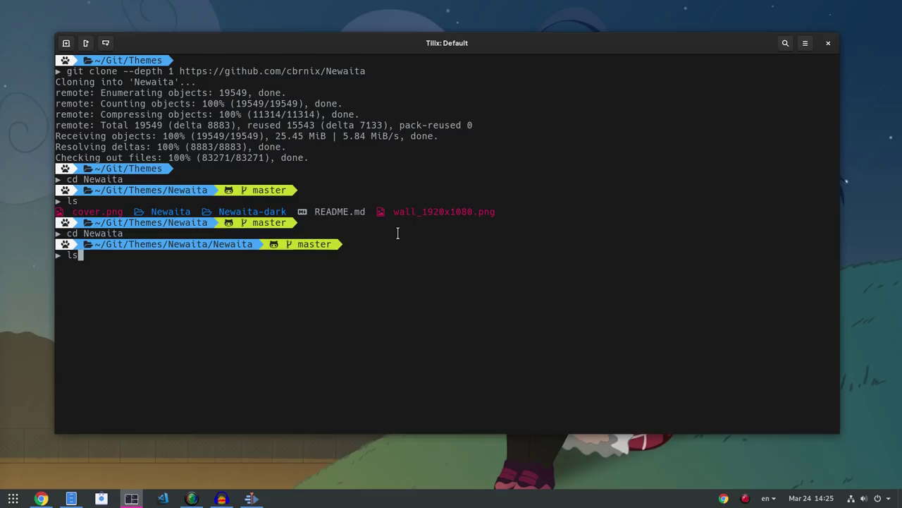
key("Return")
- Run ./FV.sh and pick folder variant 2 (Blue)
type("./")
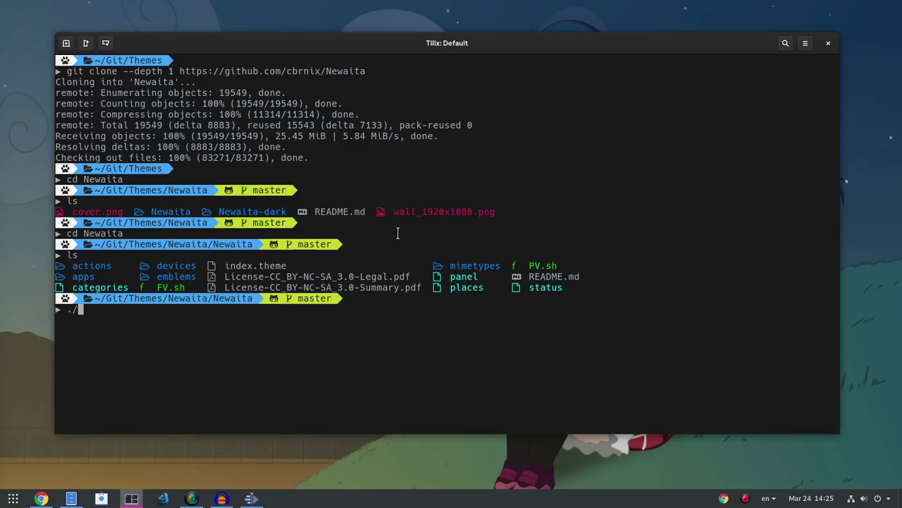
type("FV.sh")
key("Return")
type("2")
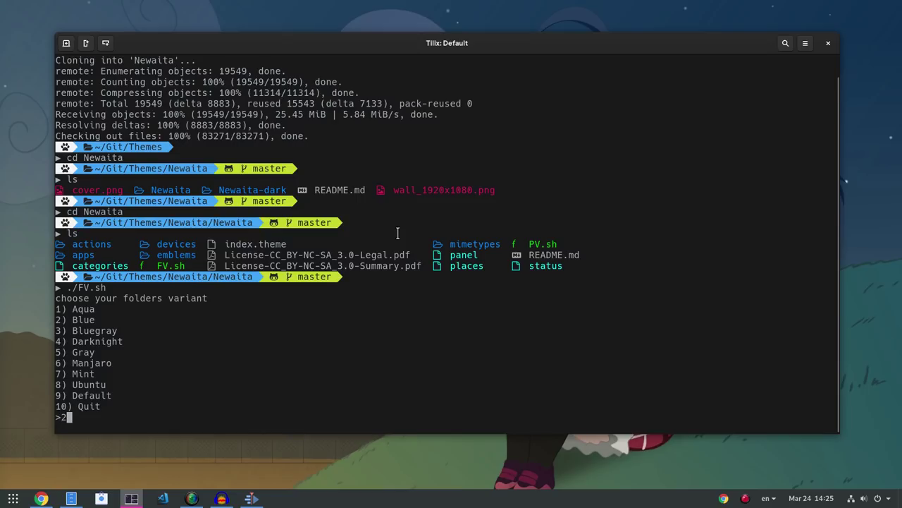
key("Return")
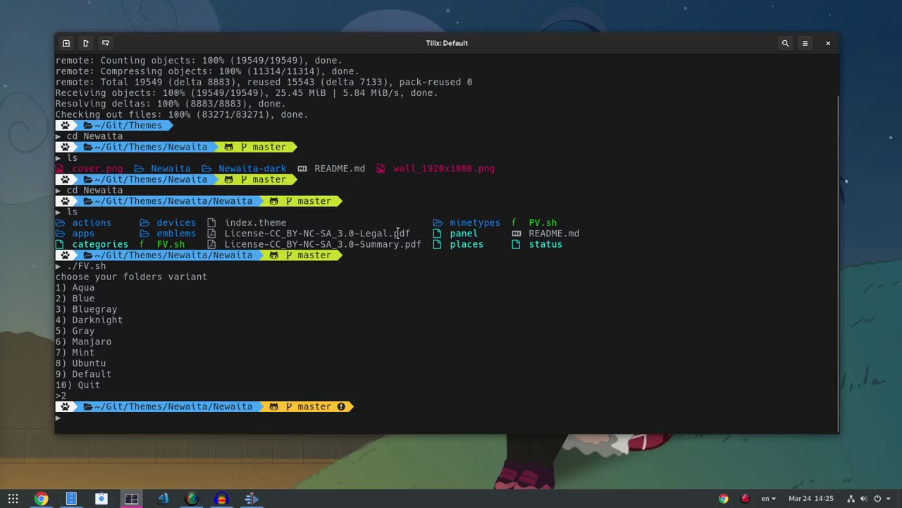
- From /usr/share/icons, sudo ln -s /home/me/Git/Themes/Newaita/Newaita as Newaita, entering the password
type("cd /usr/")
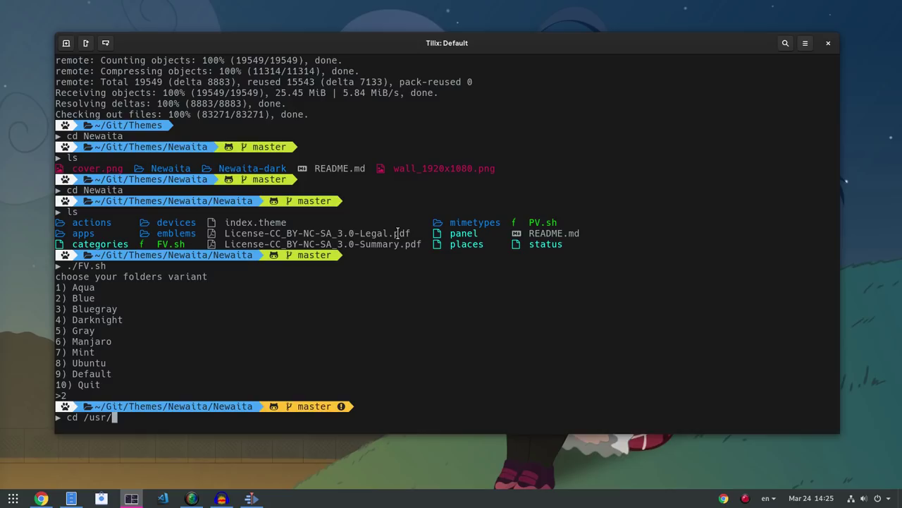
type("share/icons")
key("Return")
type("sudo ")
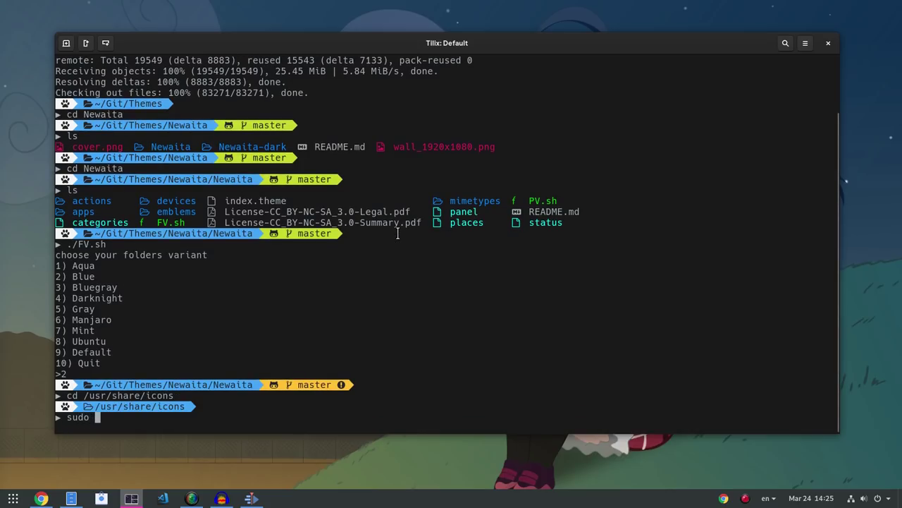
type("ln -")
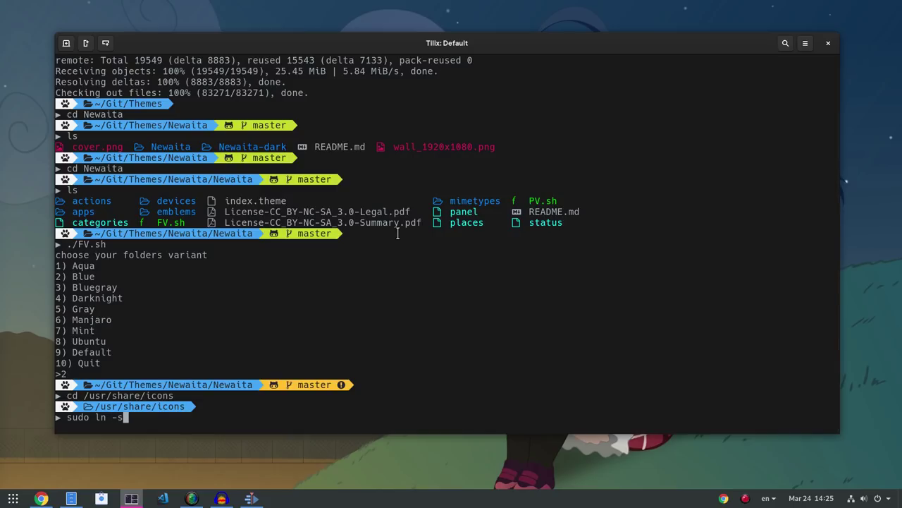
type("s /home/me/Git/Themes/i")
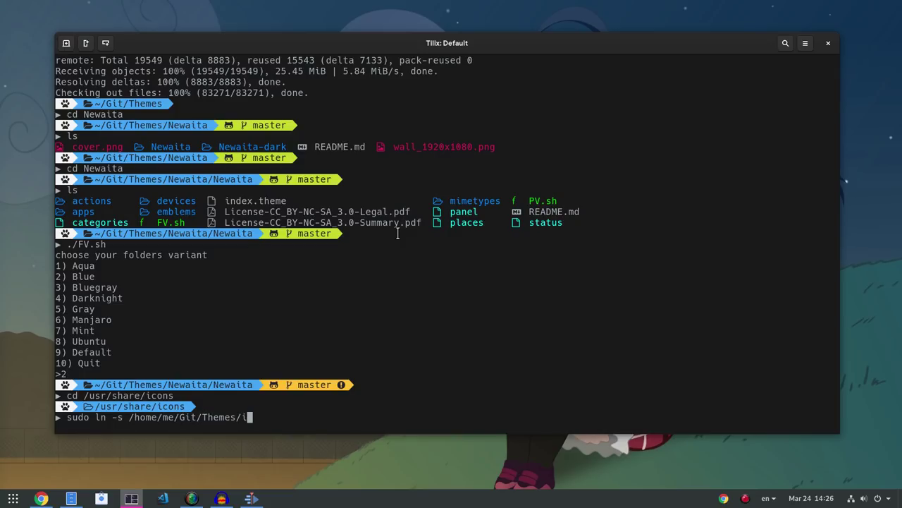
key("BackSpace")
type("N")
key("Tab")
type("Ne")
key("Tab")
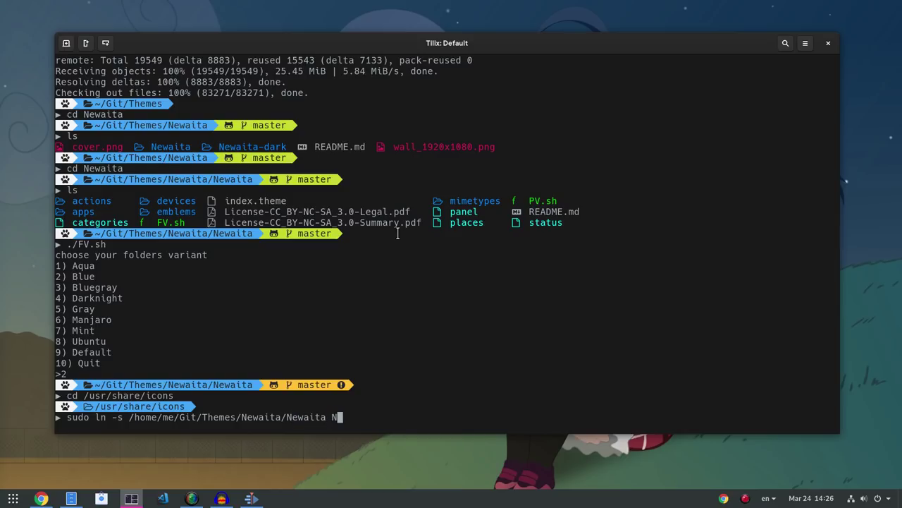
type("Newaita")
key("Return")
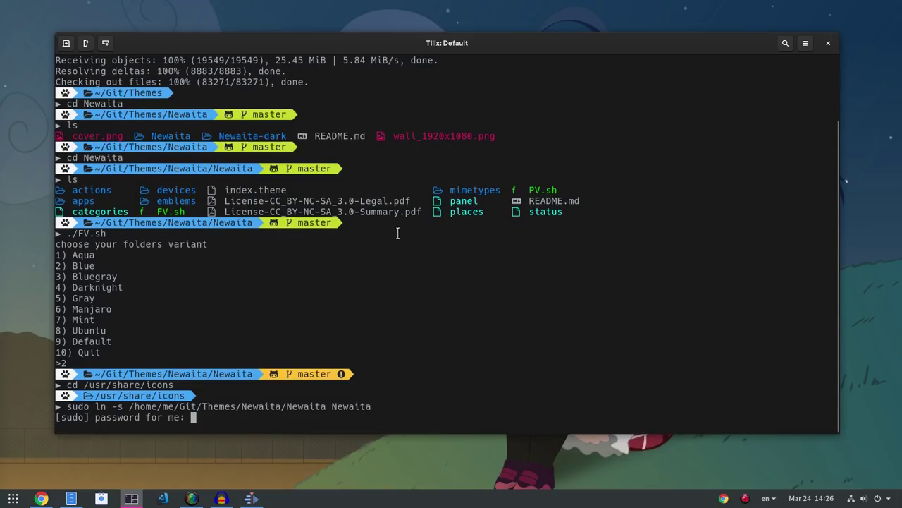
key("Return")
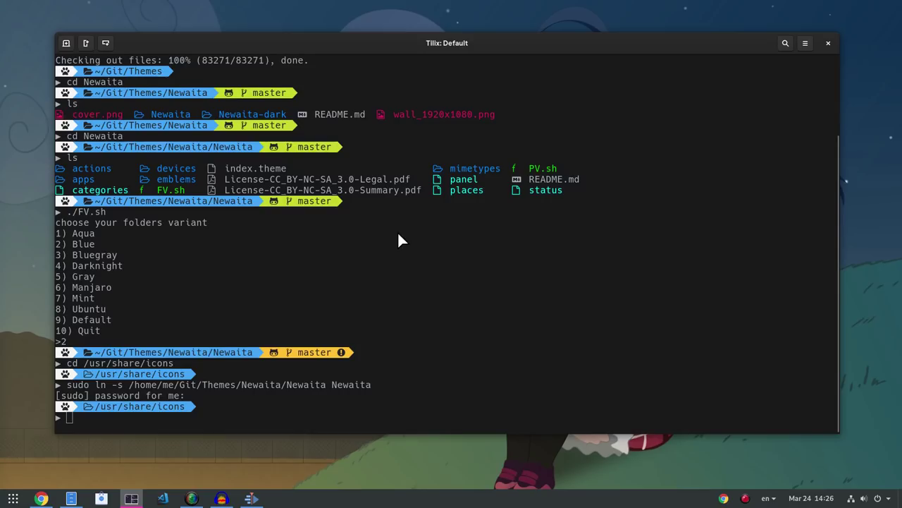
- Launch GNOME Tweaks by searching 'tw' in Activities
key("super")
type("tw")
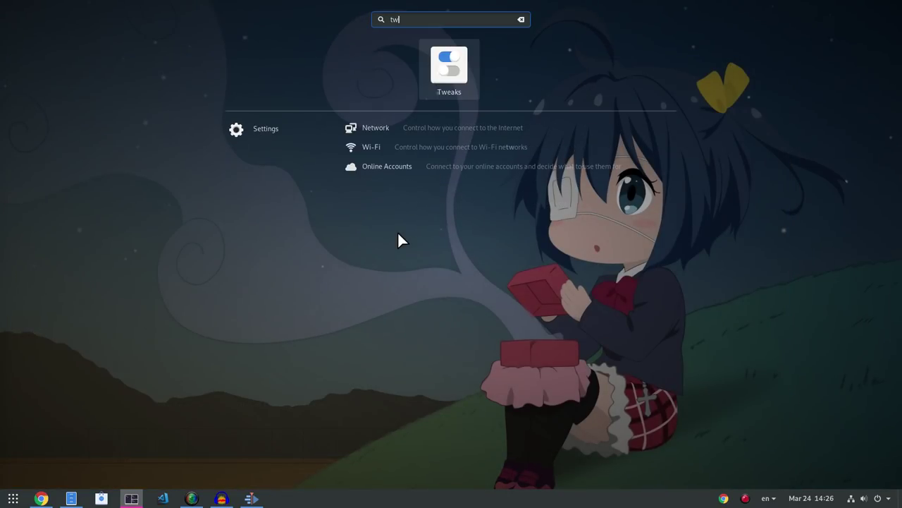
left_click(454, 68)
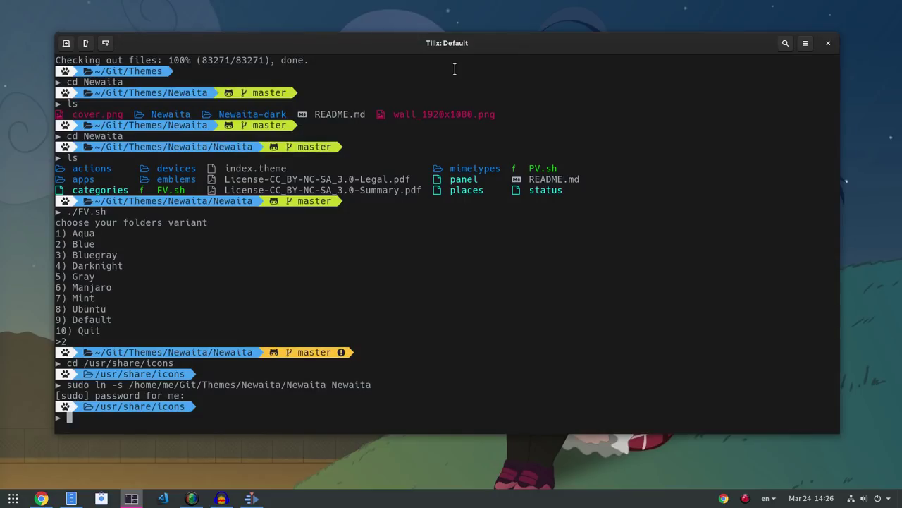
left_click(450, 17)
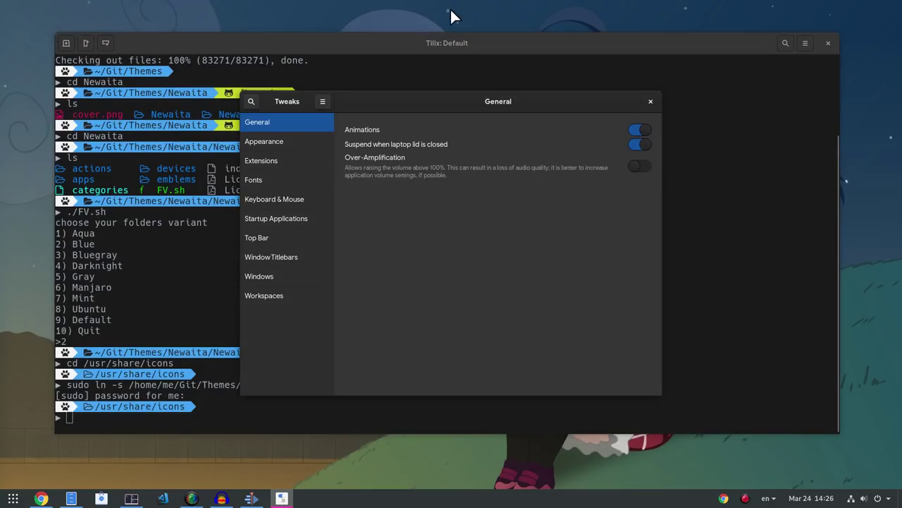
- Set the Appearance icon theme to Newaita and close Tweaks
left_click(296, 141)
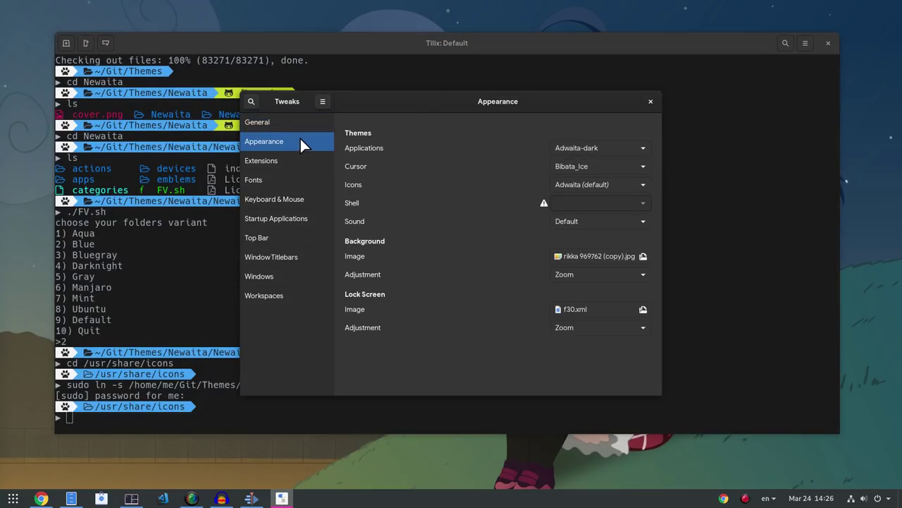
left_click(595, 185)
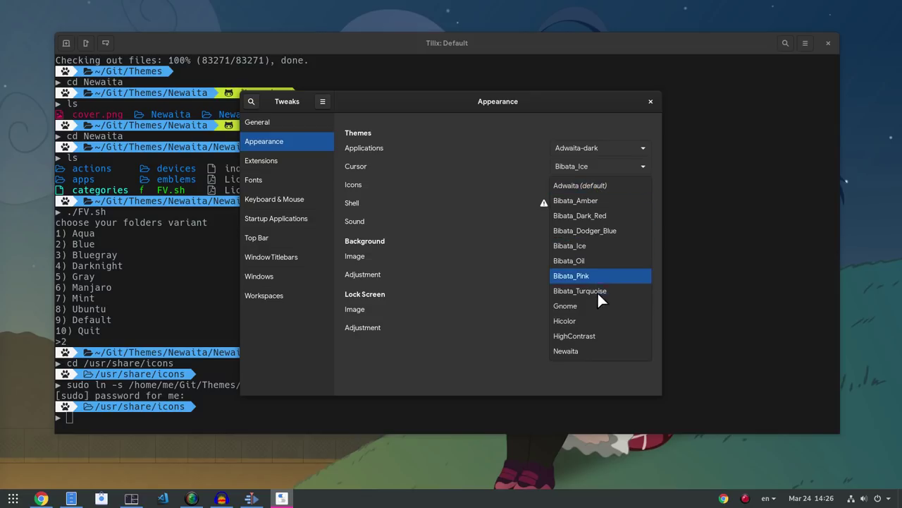
left_click(600, 351)
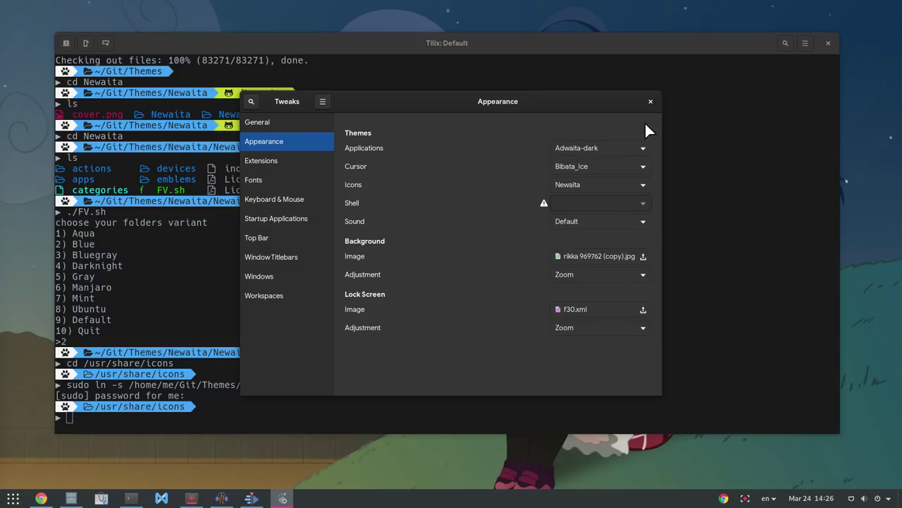
left_click(650, 101)
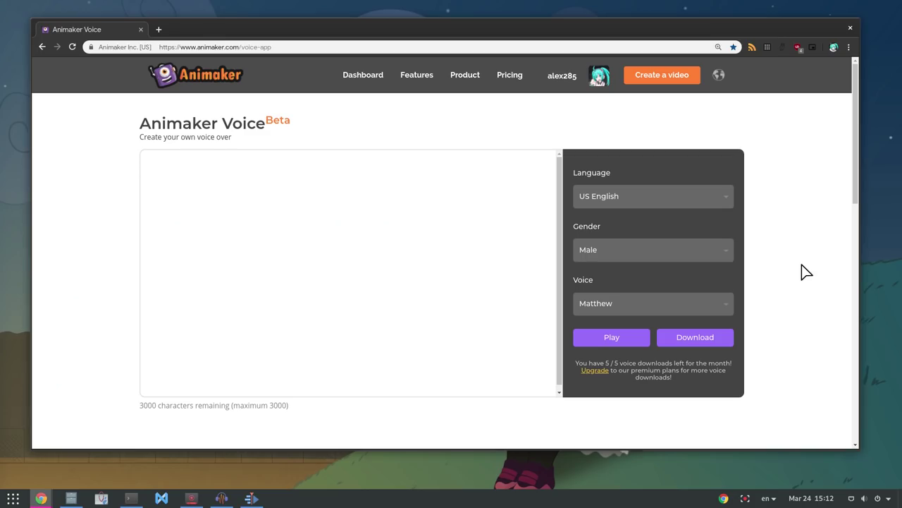
- Set the gender to Female and the voice to Salli
left_click(727, 256)
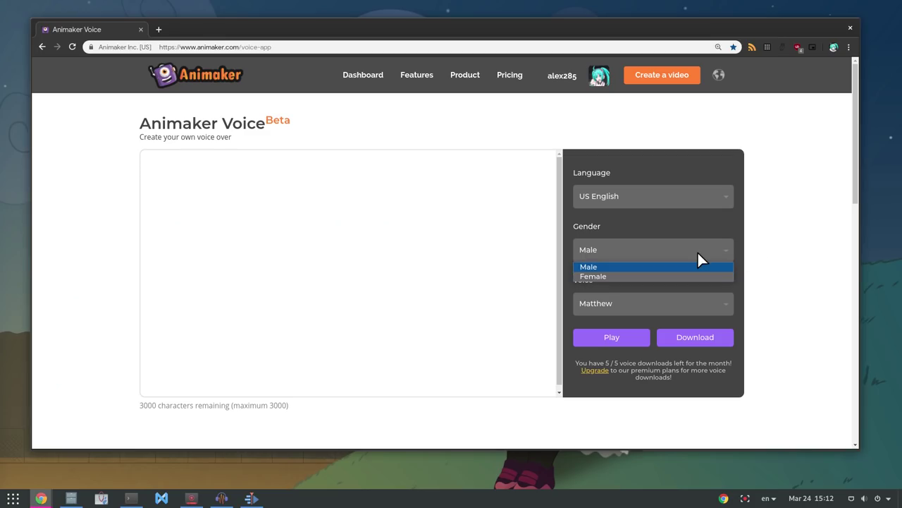
left_click(660, 275)
left_click(638, 308)
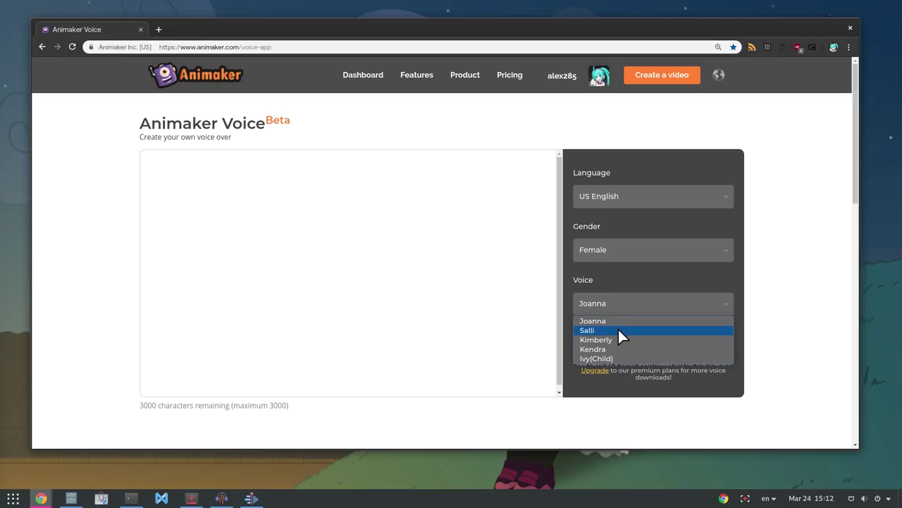
left_click(618, 328)
- Type the line 'Hello i'm Thea. No matter my small size, …hunt you down and skin you alive.'
left_click(246, 190)
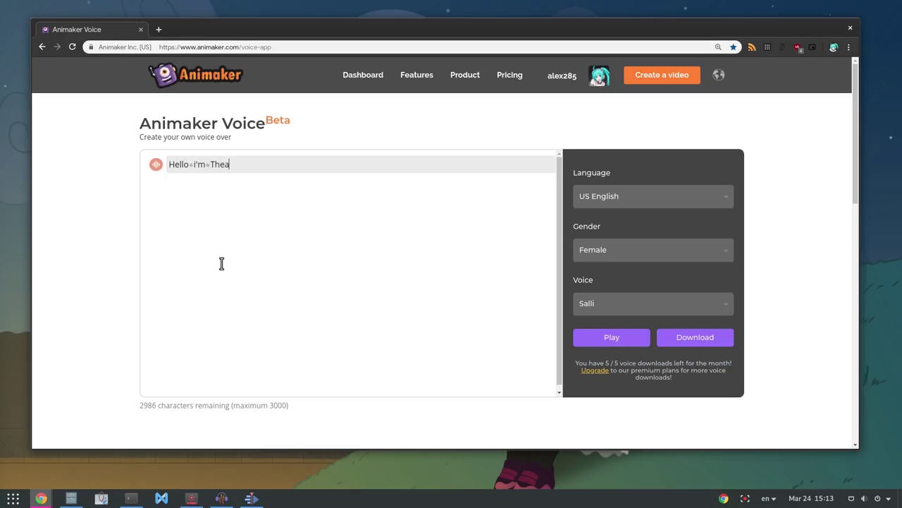
type("Hello i'm Thea. No matter my small size.")
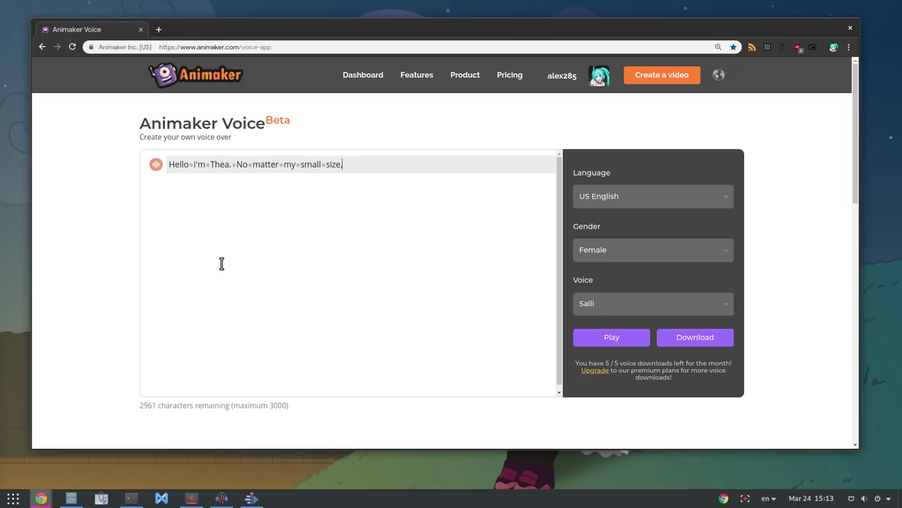
key("BackSpace")
type(", my enormous fe")
type("exibility an")
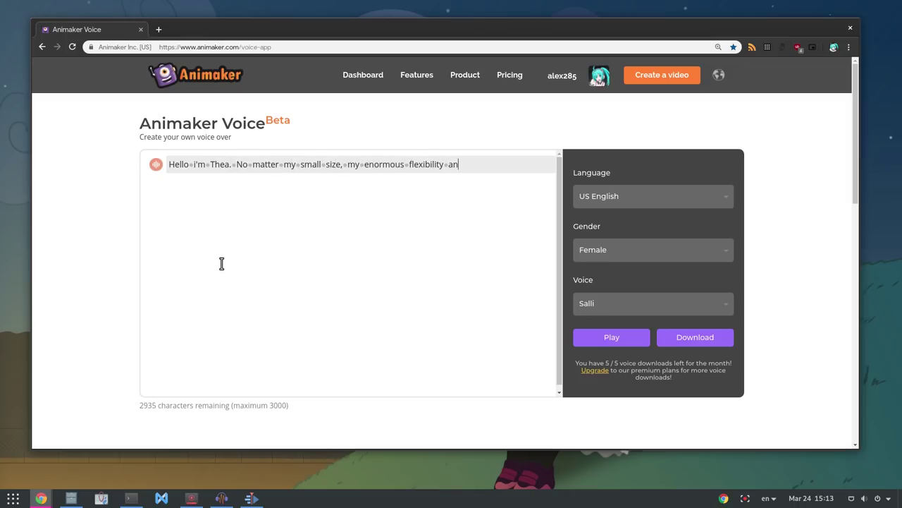
type("d the exceptional fighting ski")
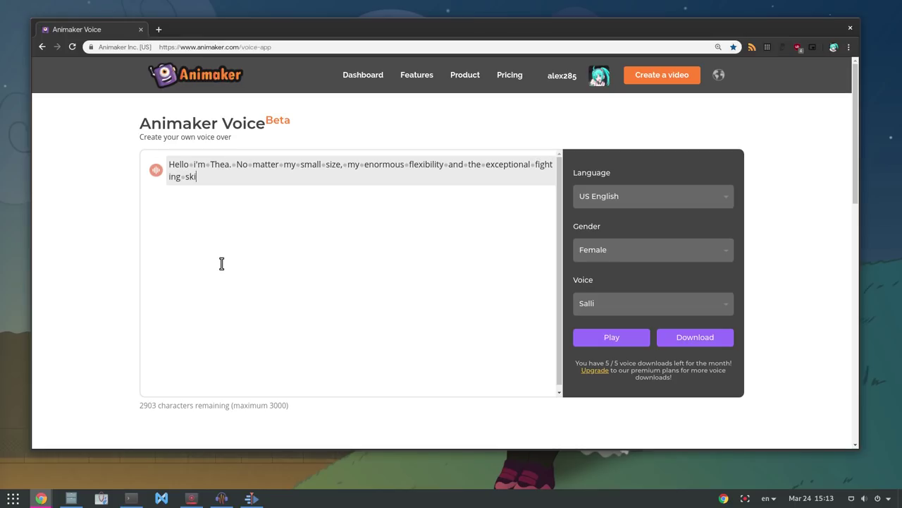
type("lls, will allow me to hunt you down and skin you alive.")
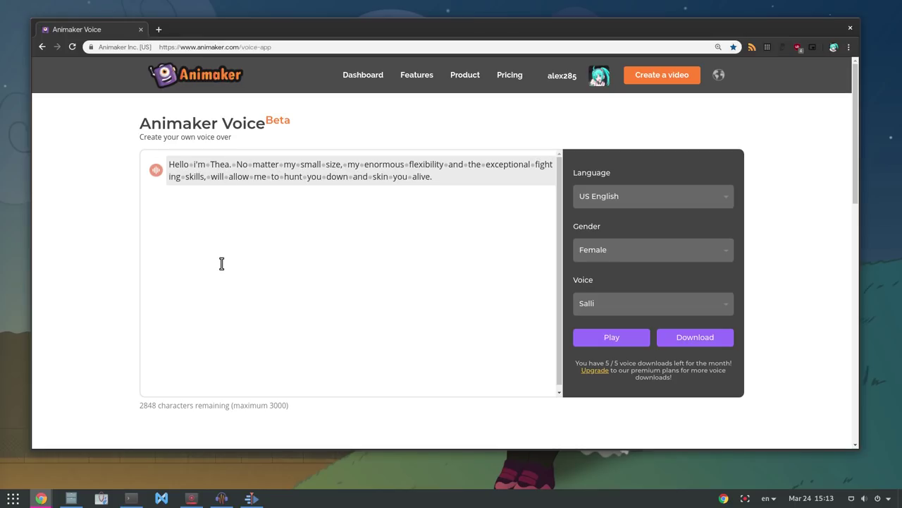
- Set the whole line's volume to X-Loud
left_click(155, 172)
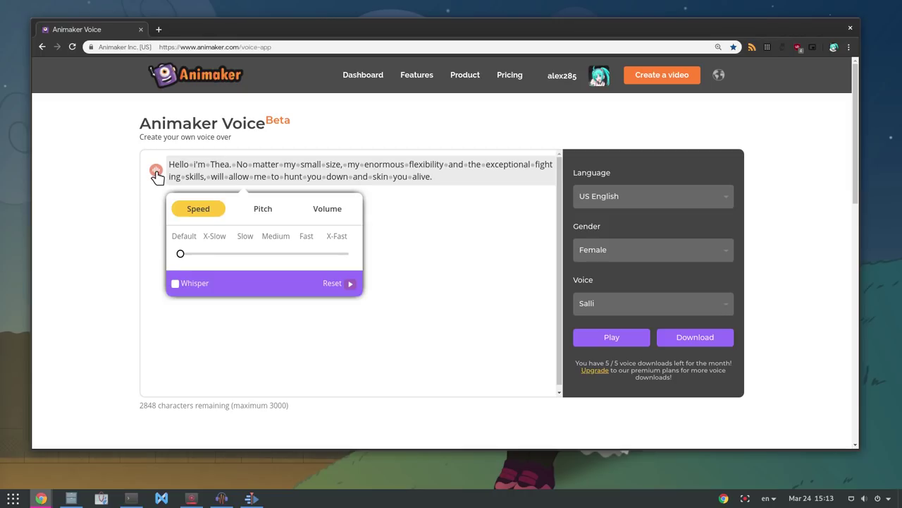
left_click(330, 212)
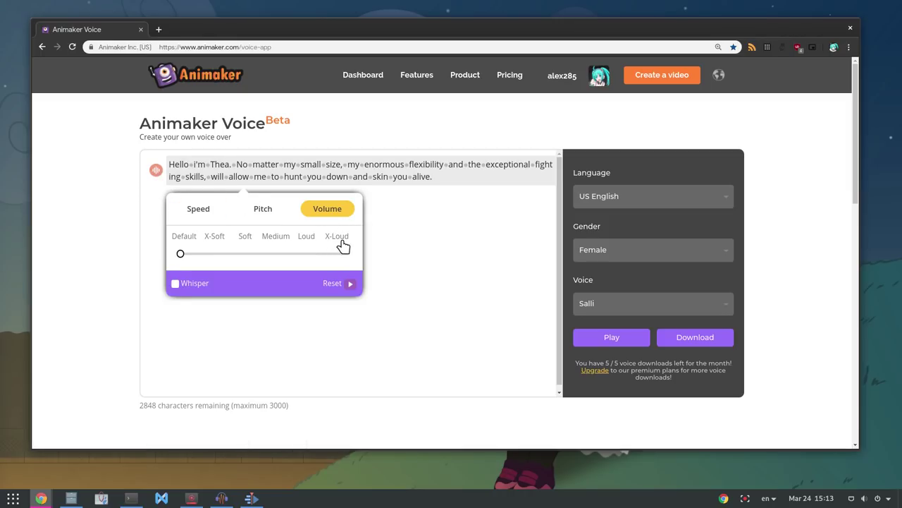
left_click(343, 252)
left_click(404, 218)
- Give the phrase 'and skin you alive.' Strong emphasis
left_click_drag(433, 178, 352, 177)
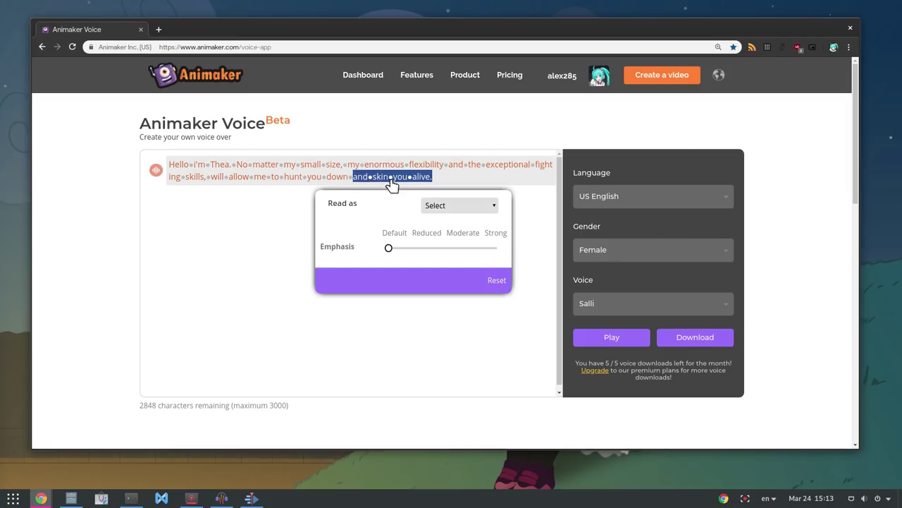
left_click_drag(437, 247, 495, 250)
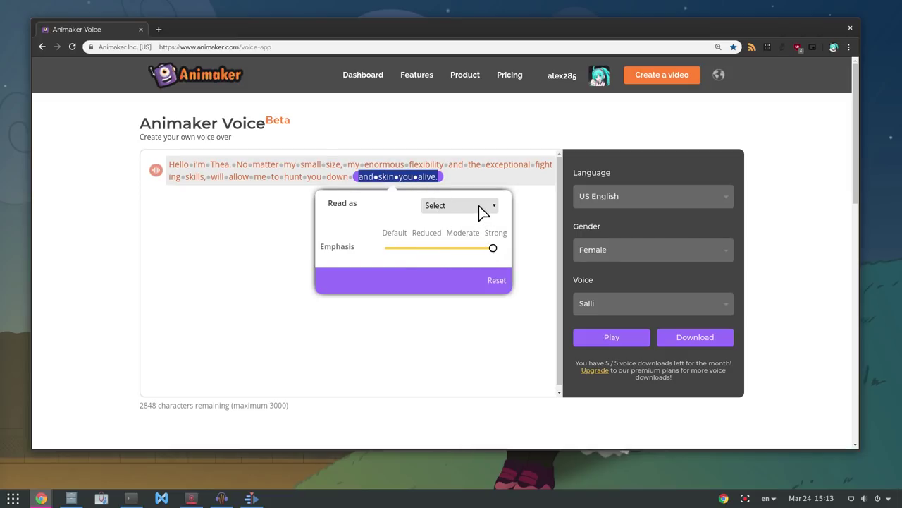
left_click(479, 208)
left_click(243, 223)
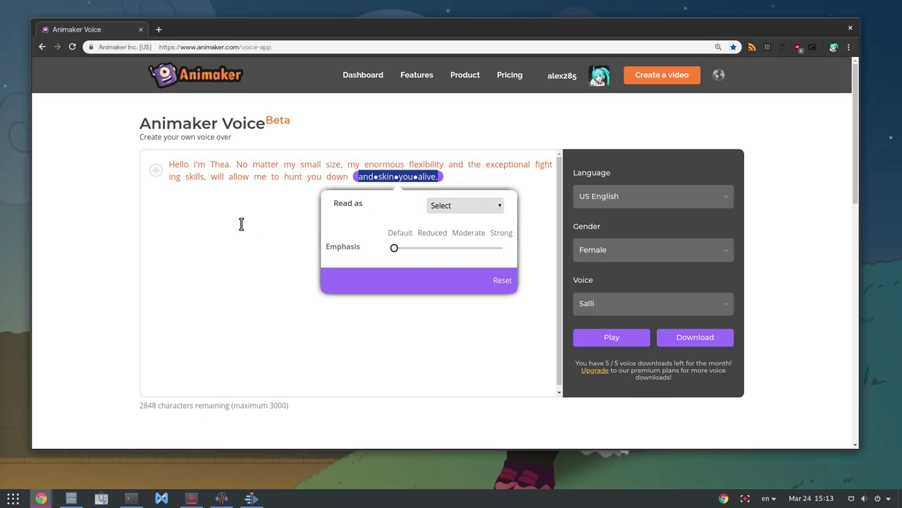
left_click(249, 215)
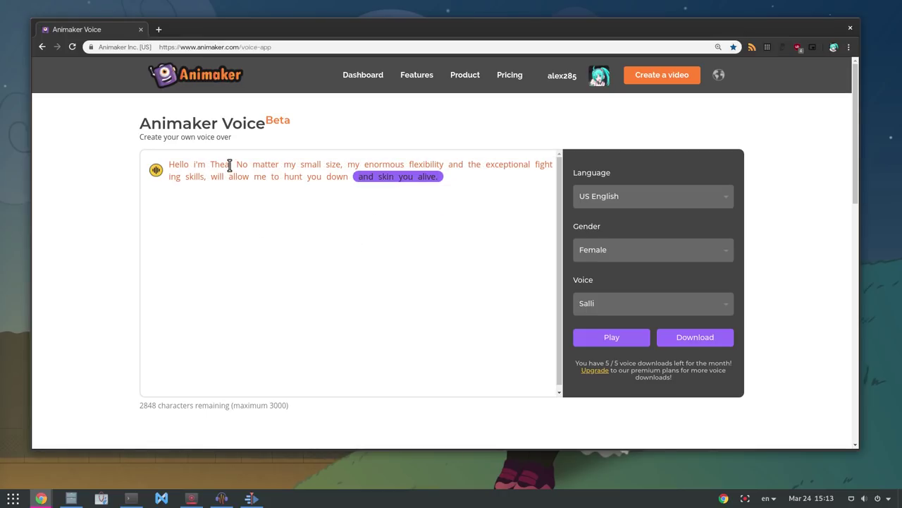
- Insert a High-volume, Medium-duration breath after 'Thea.'
left_click(229, 165)
left_click(234, 168)
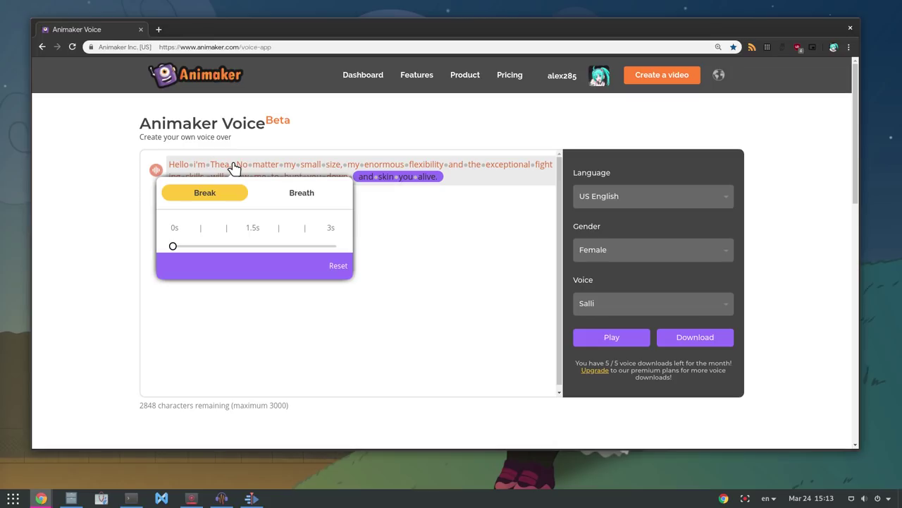
left_click(293, 194)
left_click(333, 255)
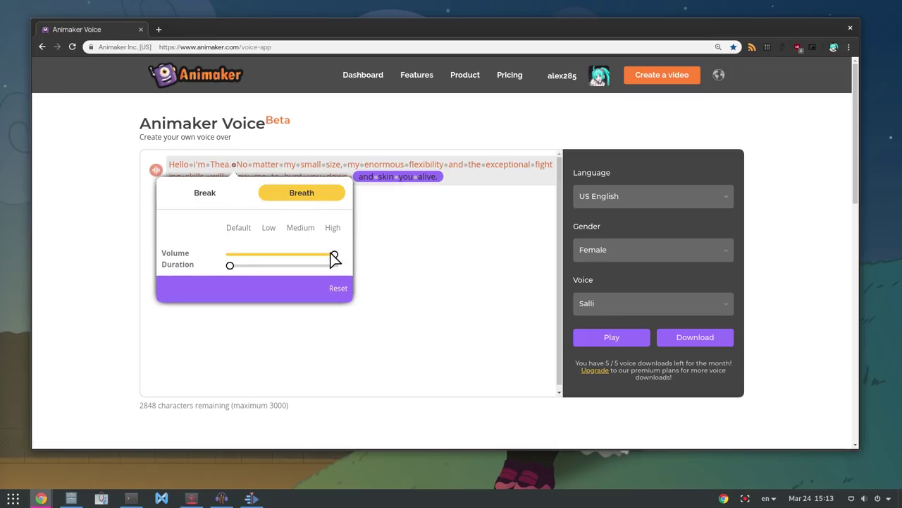
left_click(292, 266)
left_click(359, 259)
left_click(434, 177)
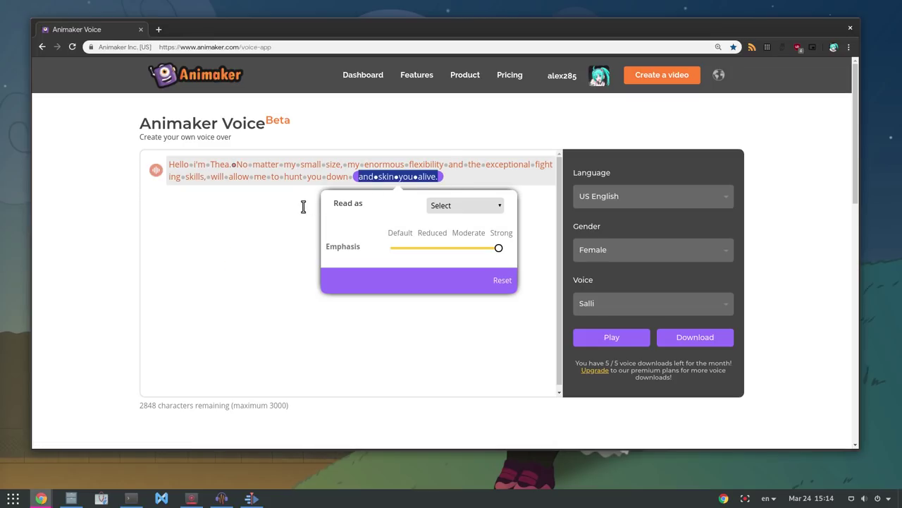
left_click(293, 244)
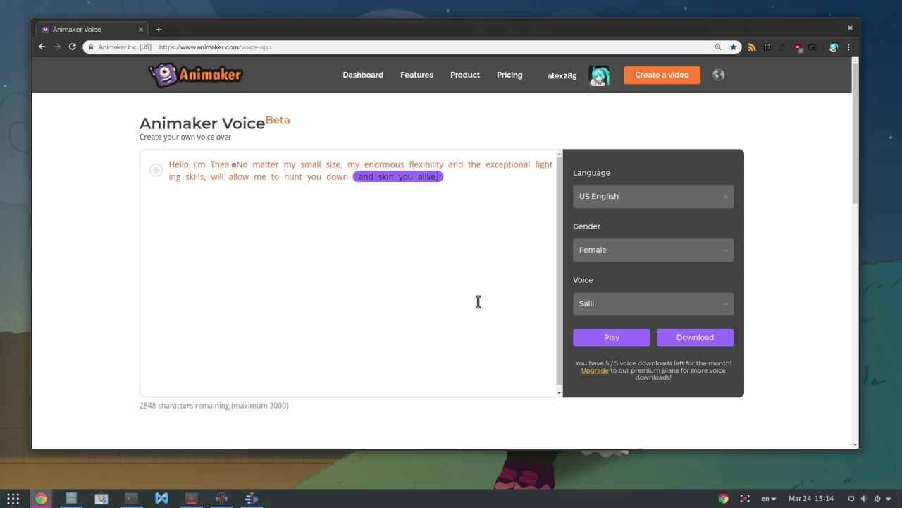
- Generate and play the 10-second voice-over, then select the 3-clip track in Audacity
left_click(598, 339)
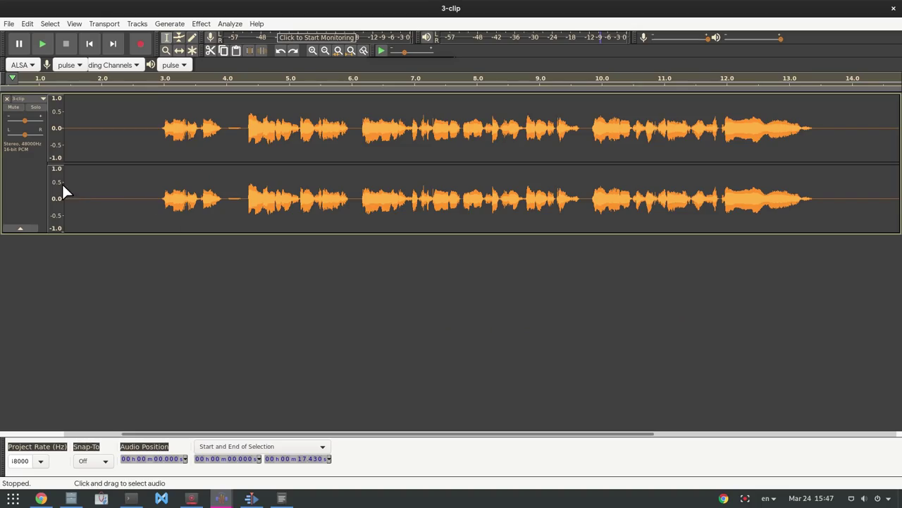
left_click(32, 182)
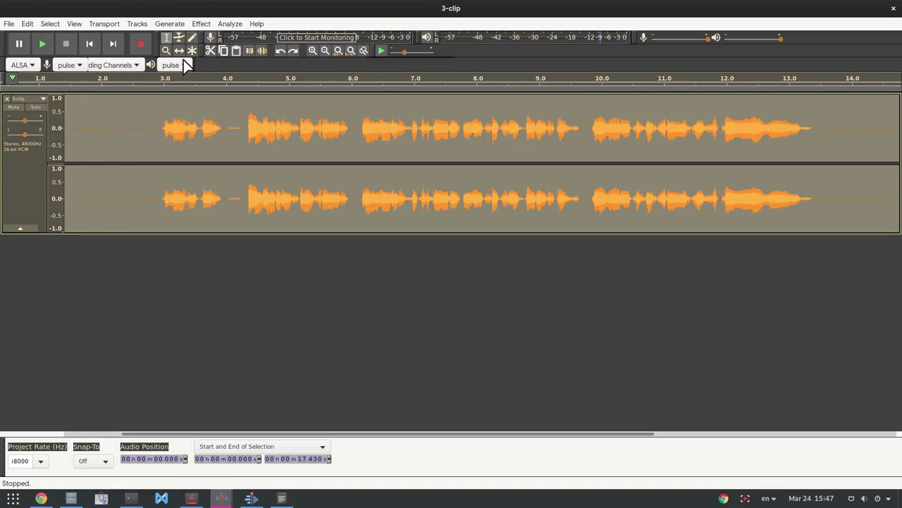
- Normalize the clip to -1.0 dB
left_click(200, 24)
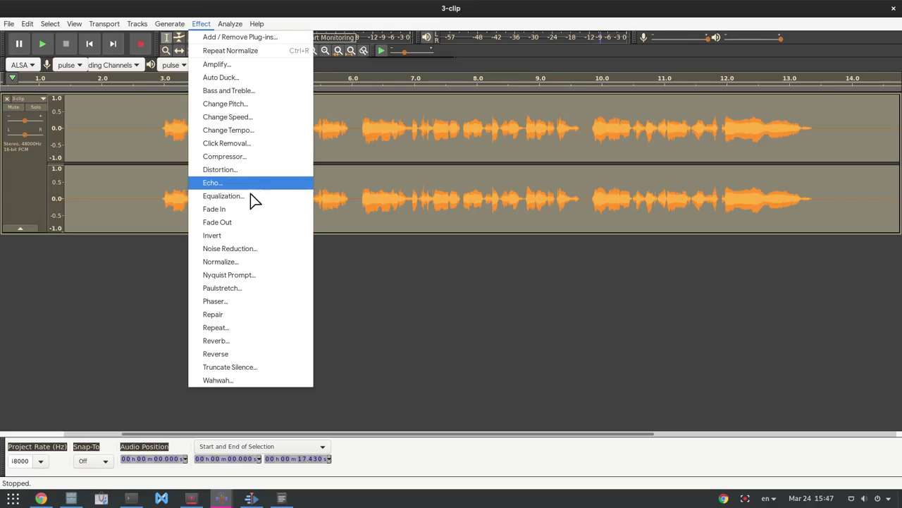
left_click(238, 259)
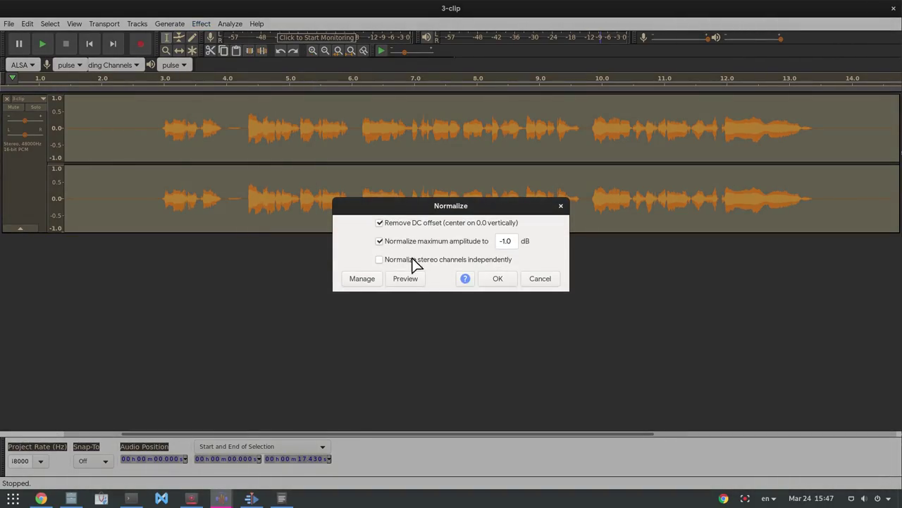
left_click(496, 279)
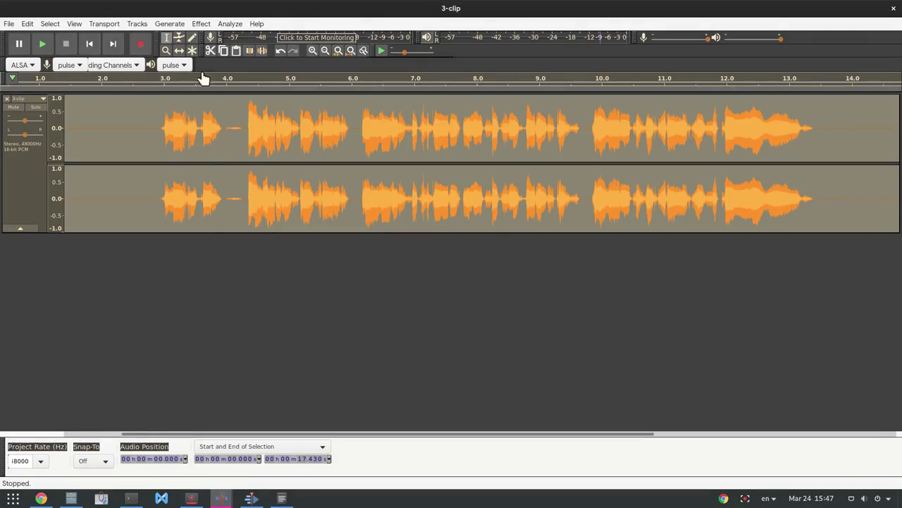
- Raise the clip's pitch by 3.16 semitones, from F#/Gb to A
left_click(202, 24)
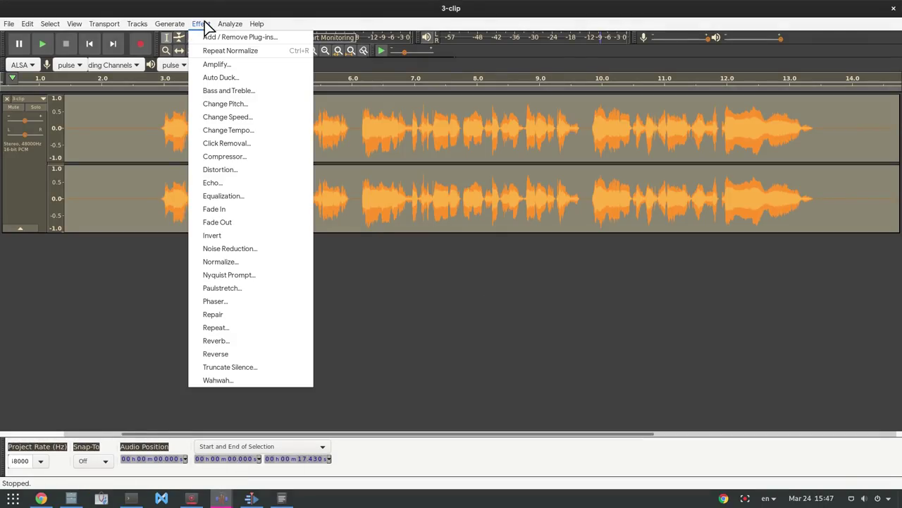
left_click(248, 103)
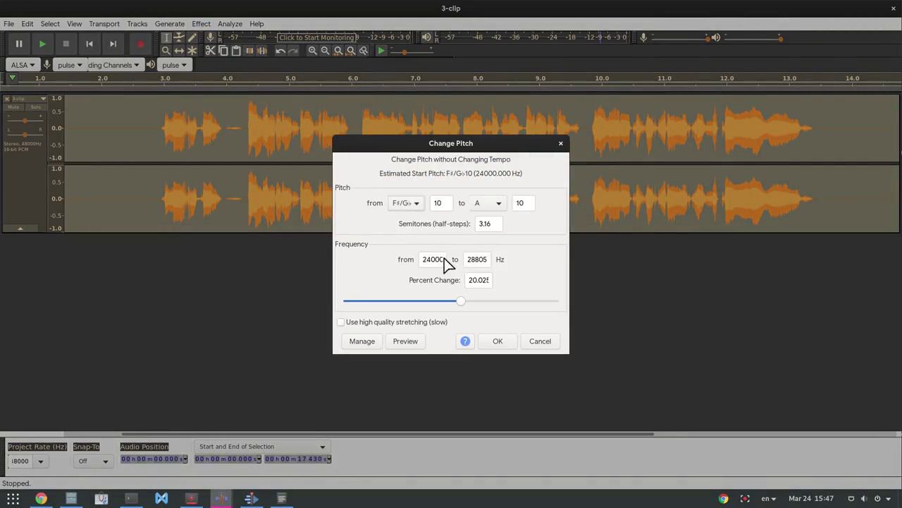
left_click(499, 342)
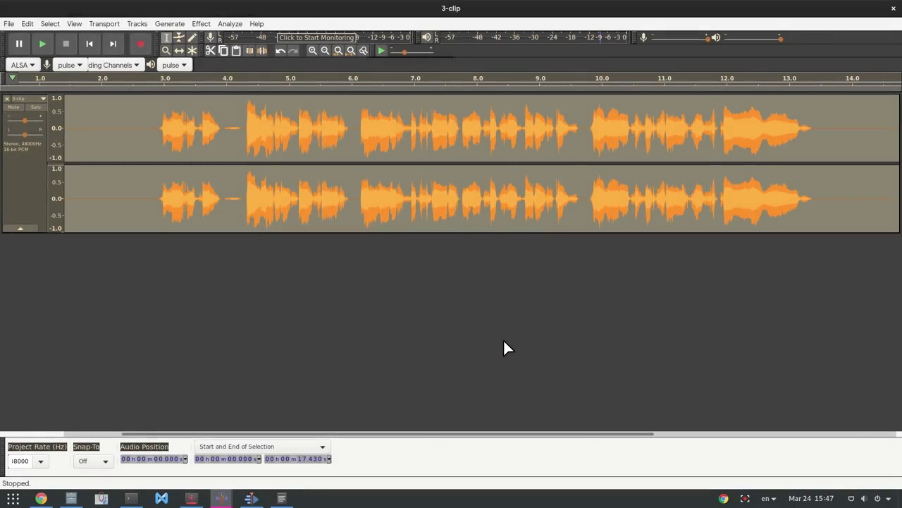
- Speed the tempo up 10% to 15.85 seconds and play it from about 2.2 s
left_click(202, 23)
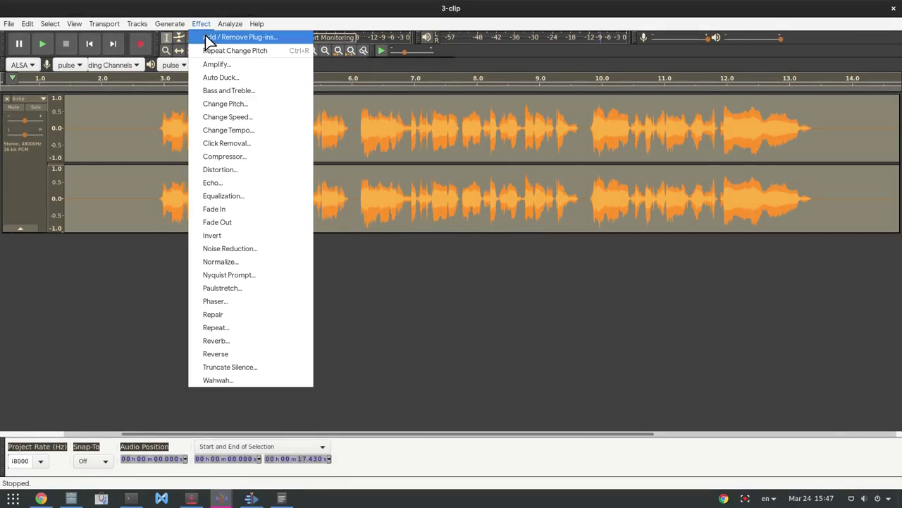
left_click(250, 131)
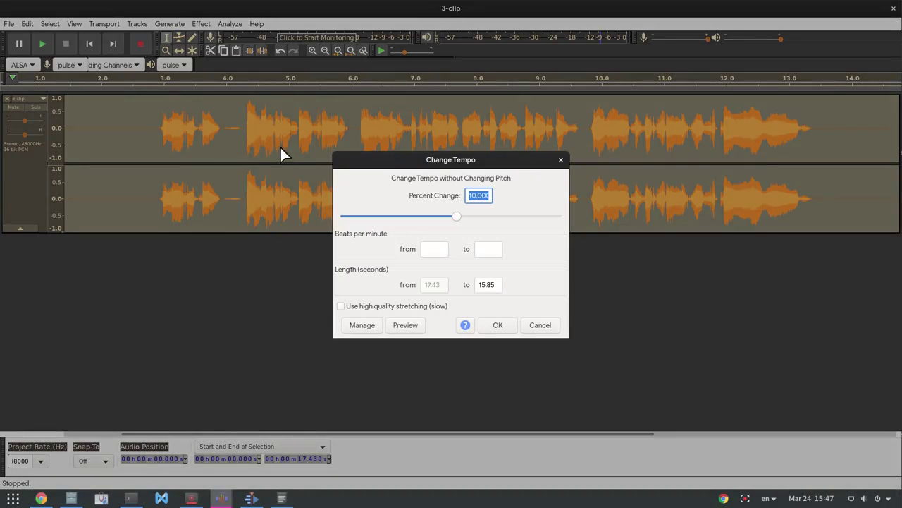
left_click(497, 325)
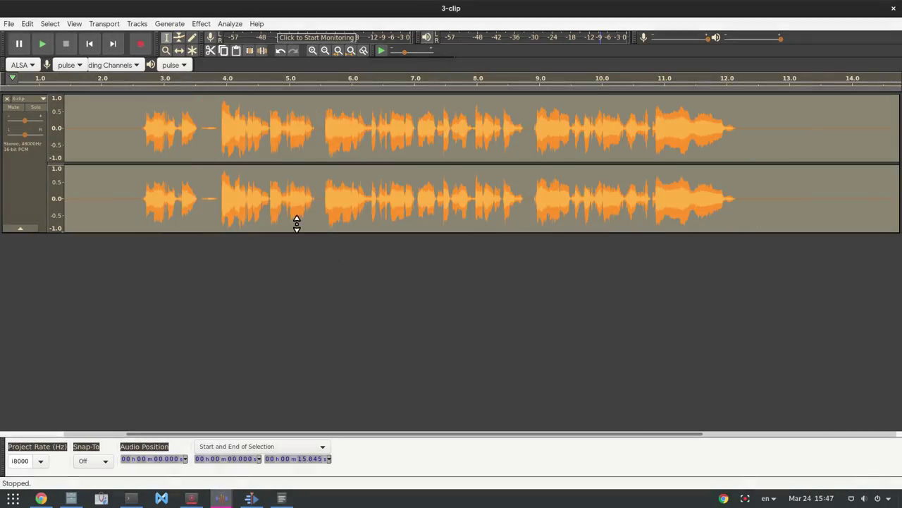
left_click(114, 89)
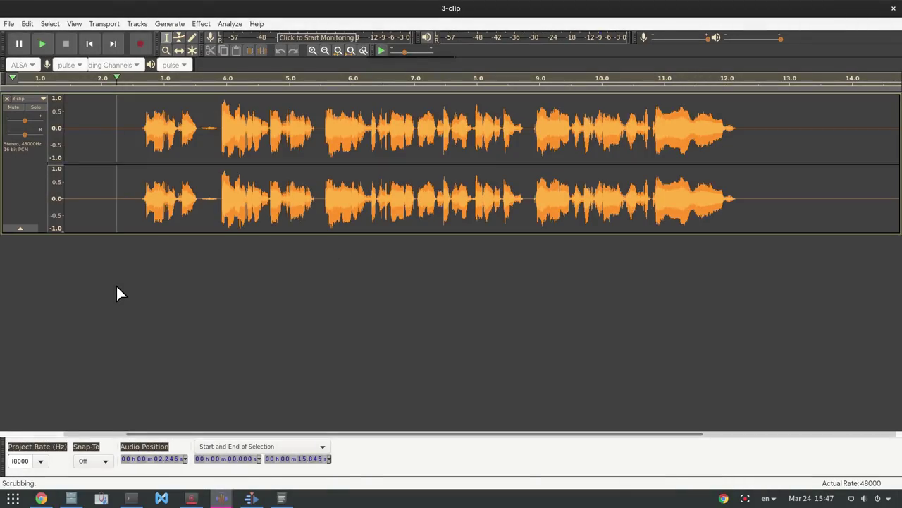
key("space")
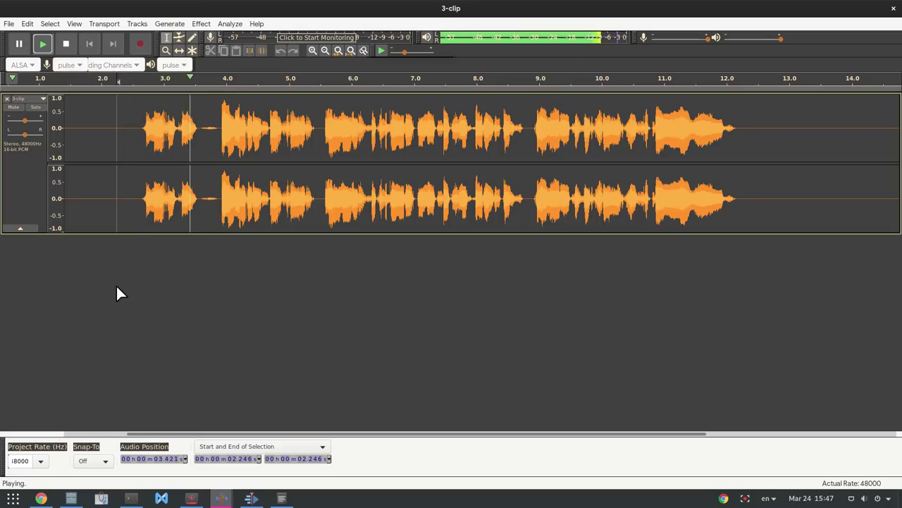